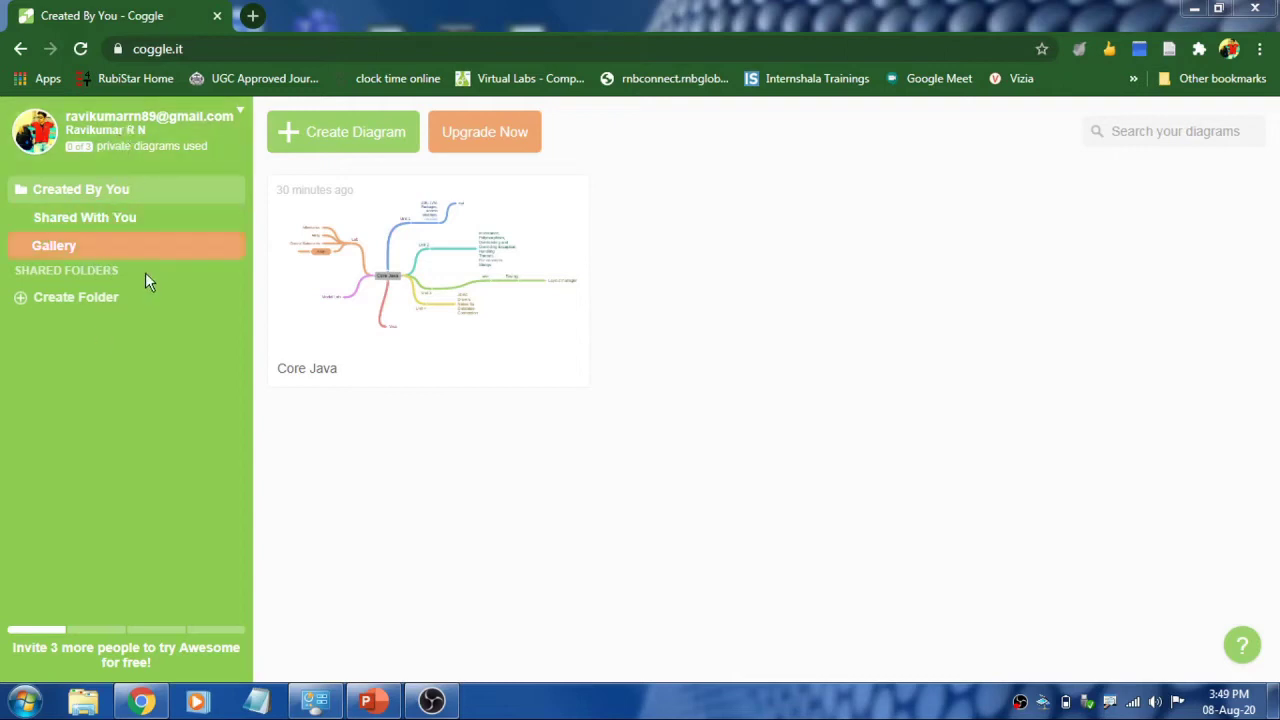
# - Create a new blank diagram and add four empty branches below, left, above and right of the center
pyautogui.click(341, 137)
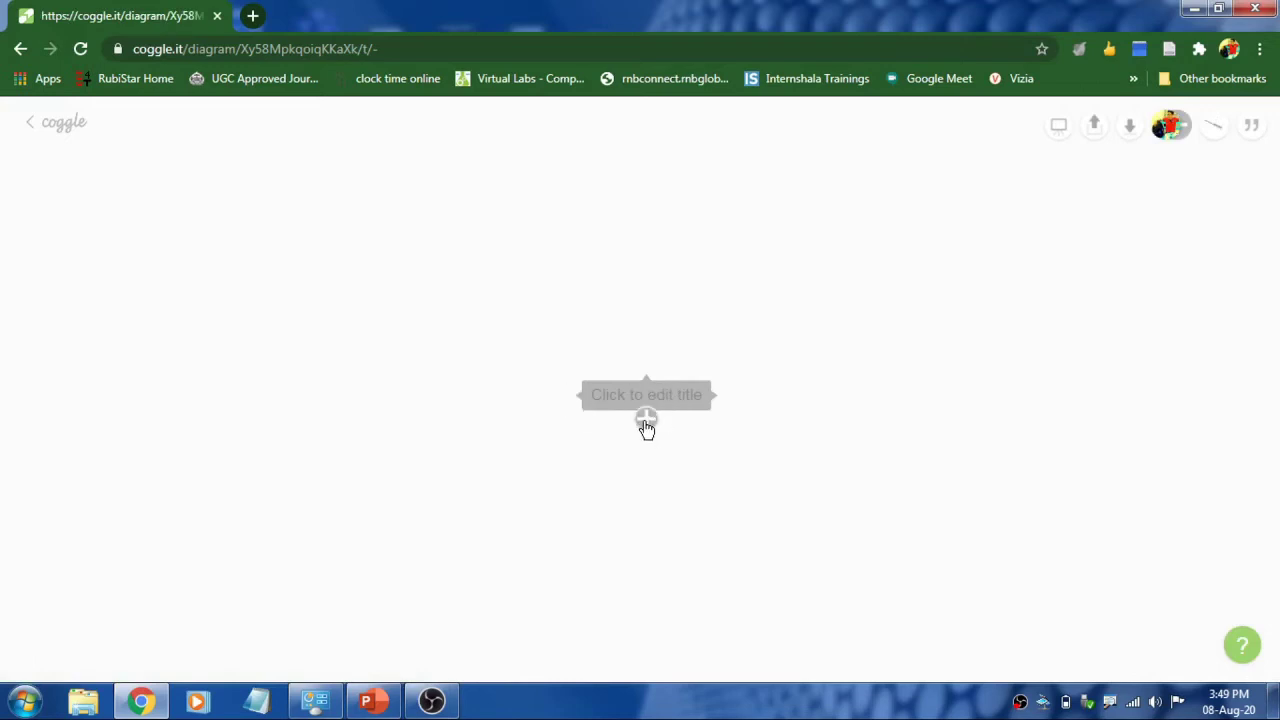
pyautogui.click(646, 421)
pyautogui.click(572, 401)
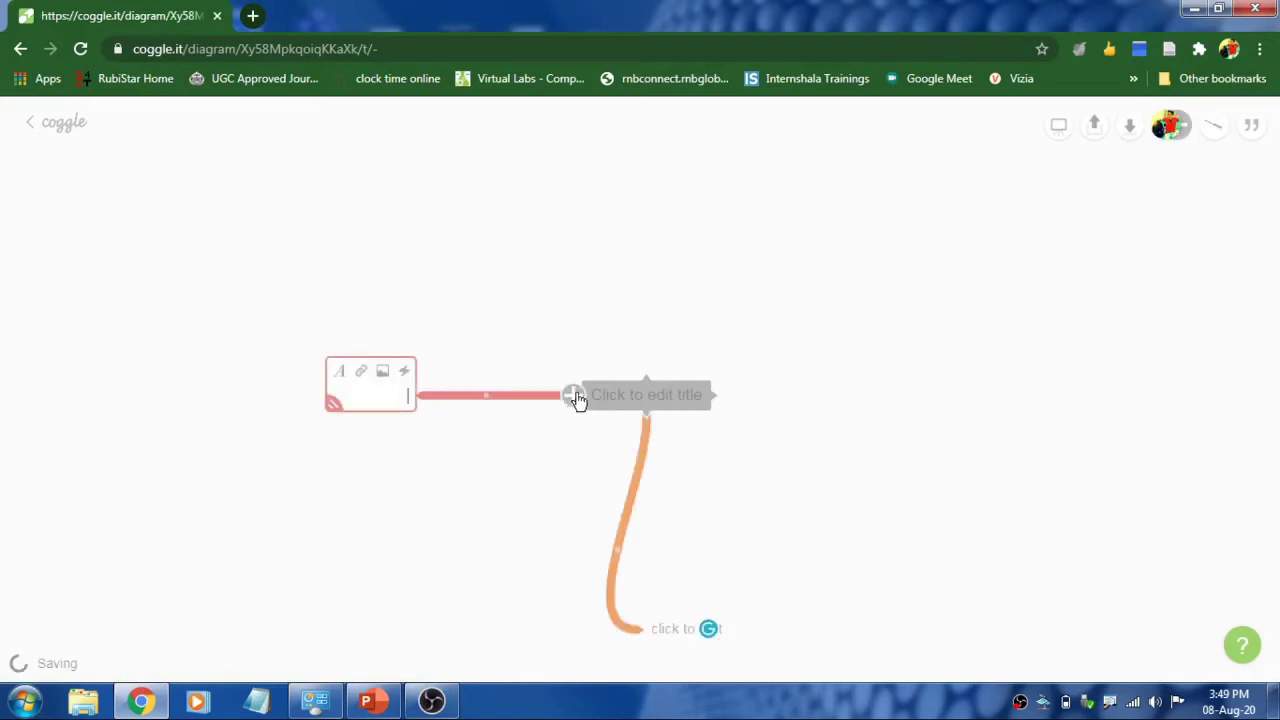
pyautogui.click(645, 372)
pyautogui.click(720, 394)
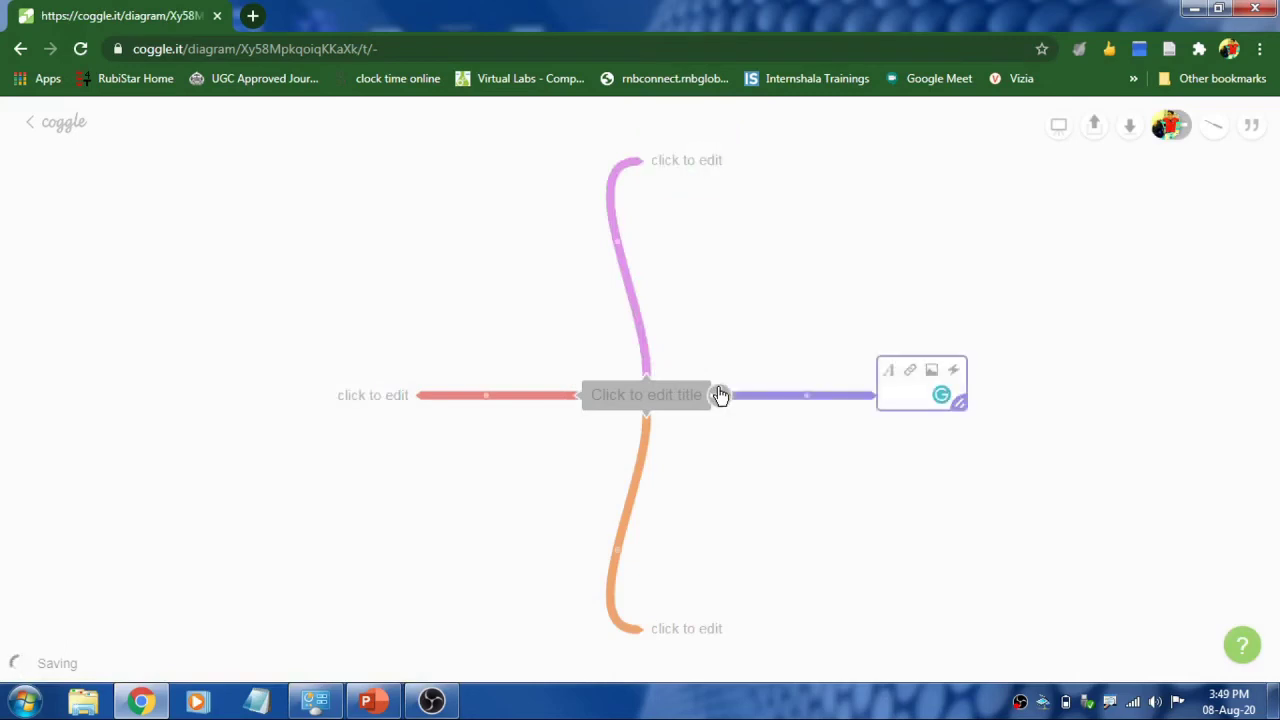
# - Title the central node 'DBMS' and enlarge its text to 32px
pyautogui.click(638, 397)
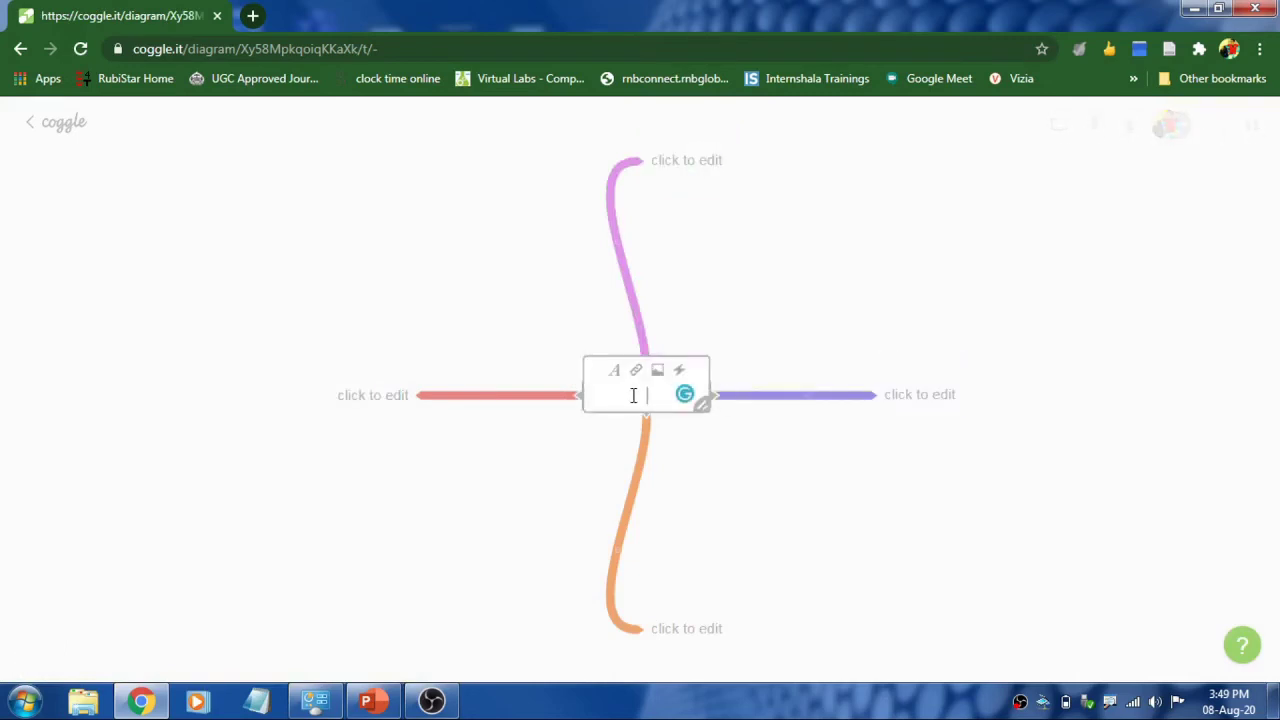
pyautogui.write('DBMS')
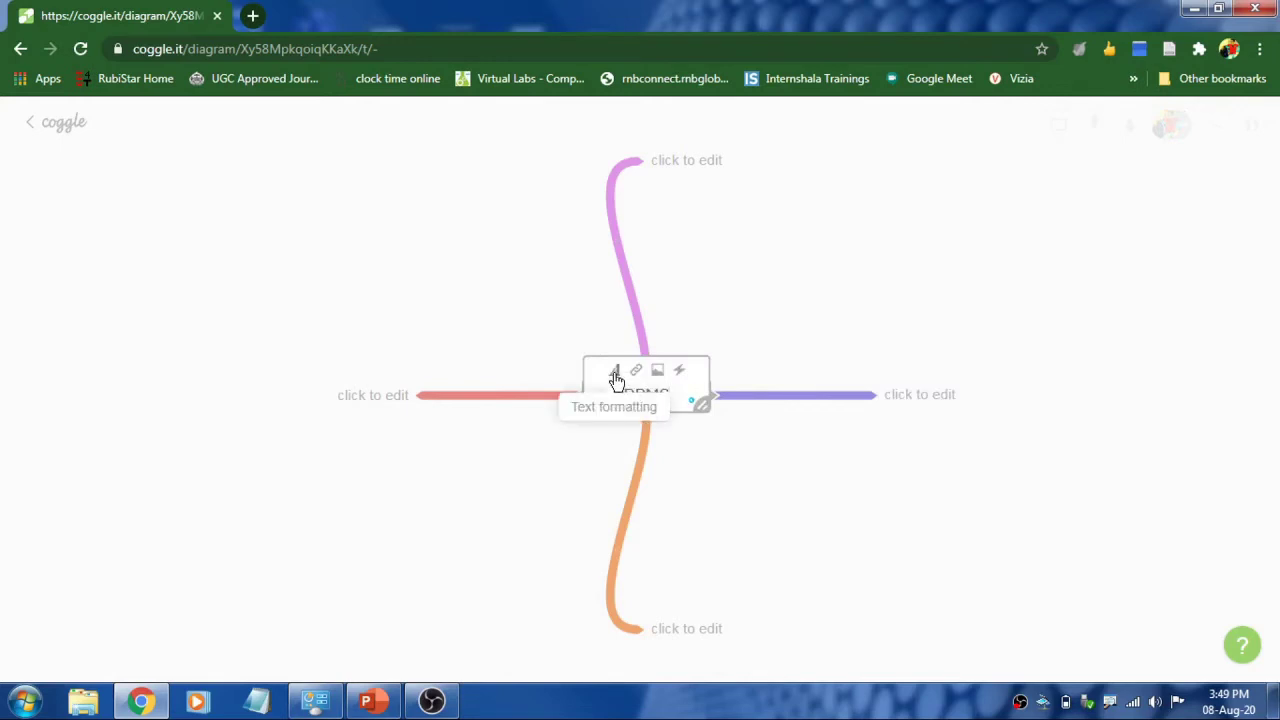
pyautogui.click(616, 378)
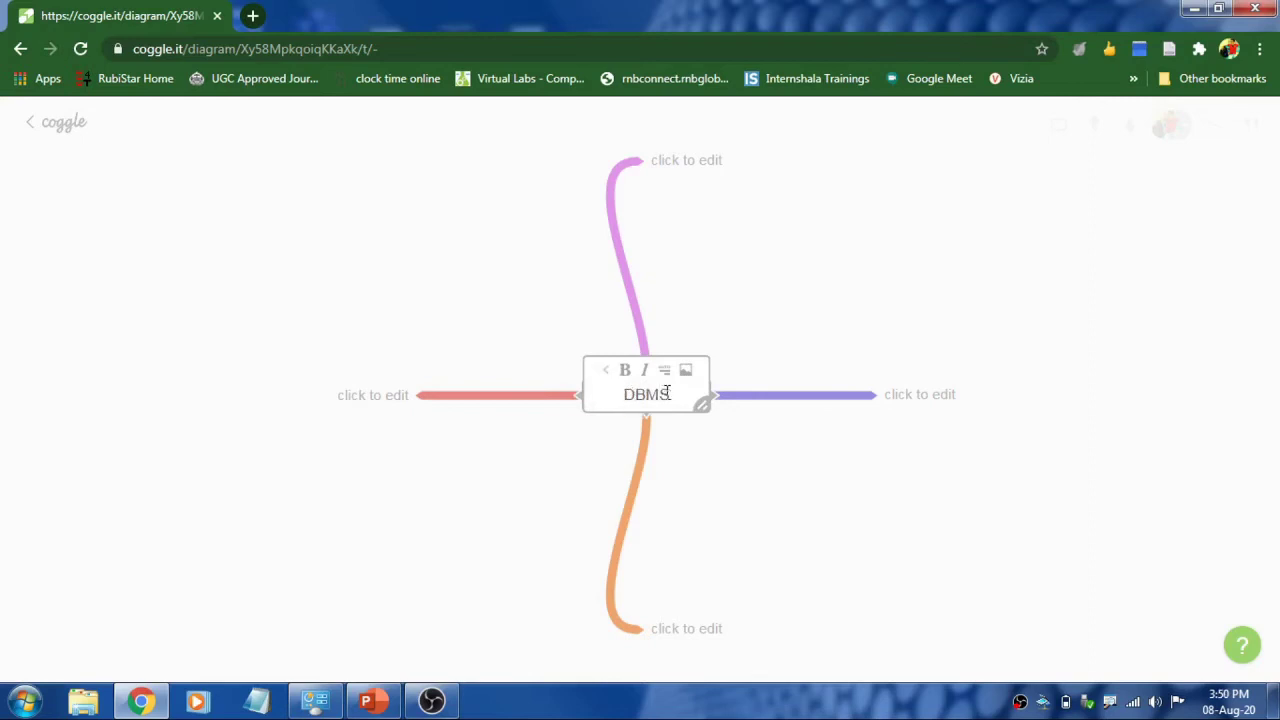
pyautogui.moveTo(703, 404); pyautogui.dragTo(721, 427)
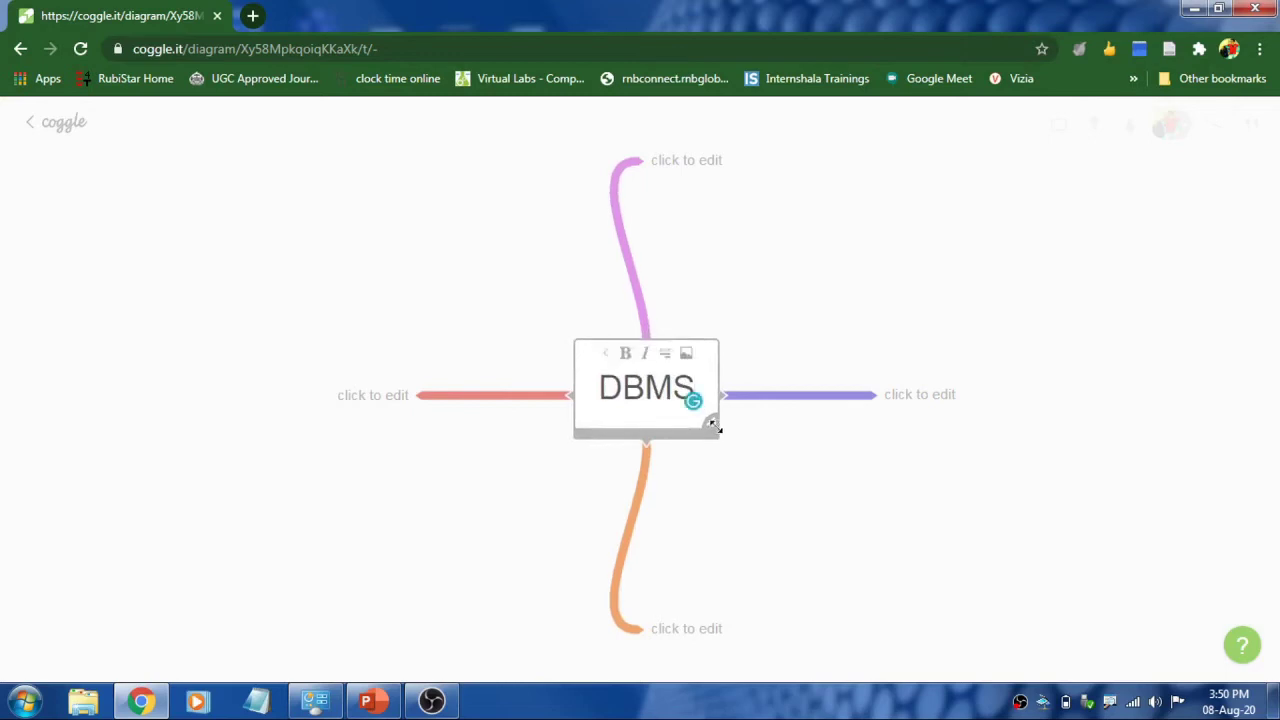
pyautogui.click(510, 432)
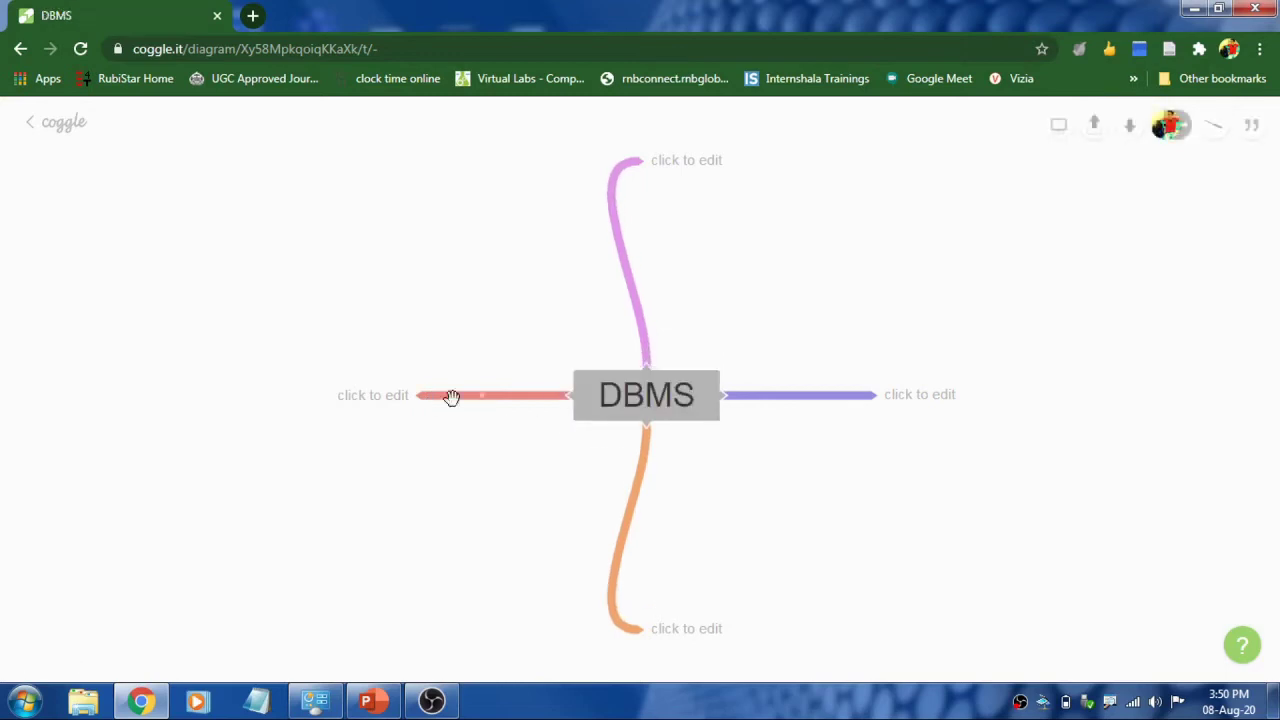
# - Add four more branches to the left of the DBMS node
pyautogui.click(564, 397)
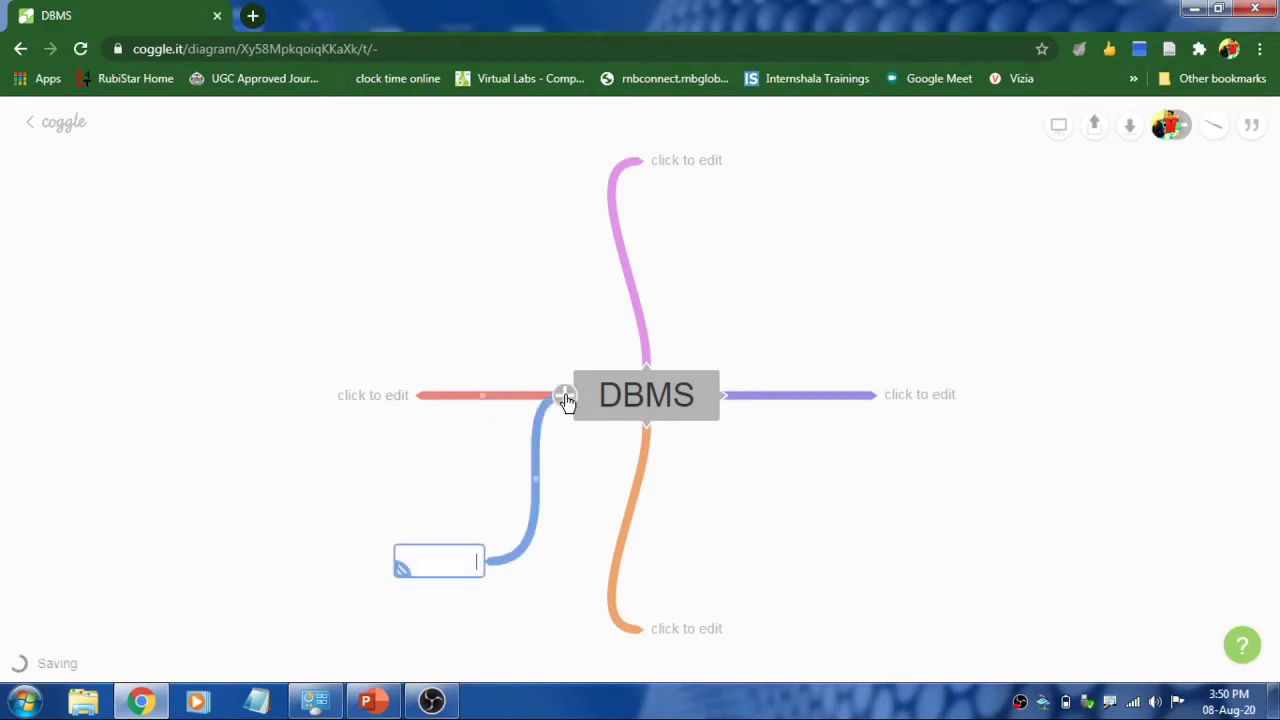
pyautogui.click(565, 398)
pyautogui.click(565, 398)
pyautogui.click(565, 398)
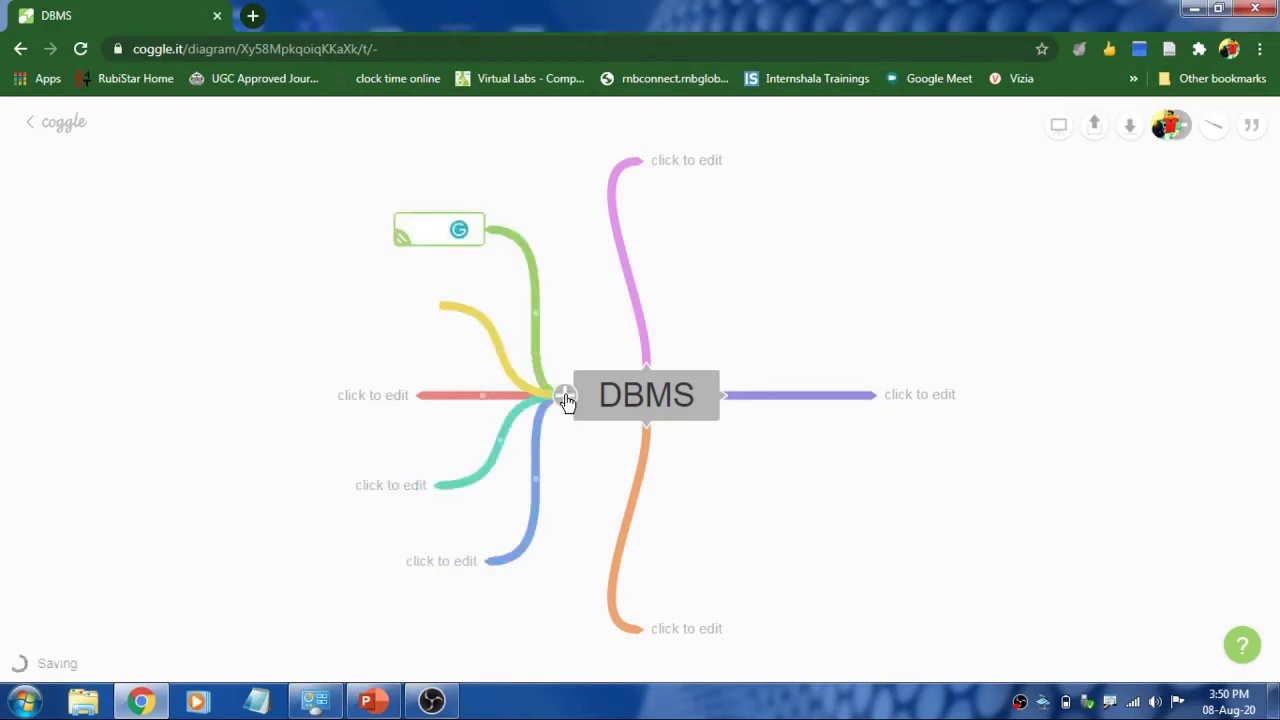
# - Label the blue branch 'rhrth' and move its node lower down
pyautogui.write('rhrth')
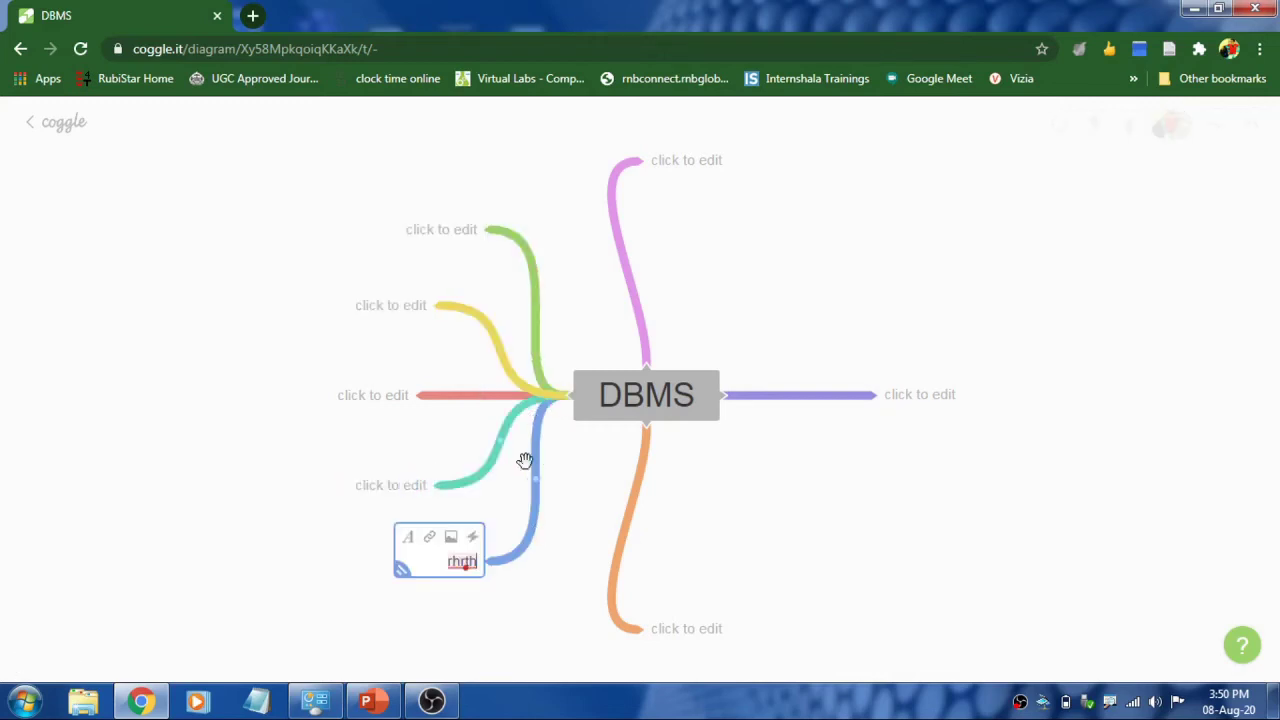
pyautogui.moveTo(460, 575)
pyautogui.click(535, 610)
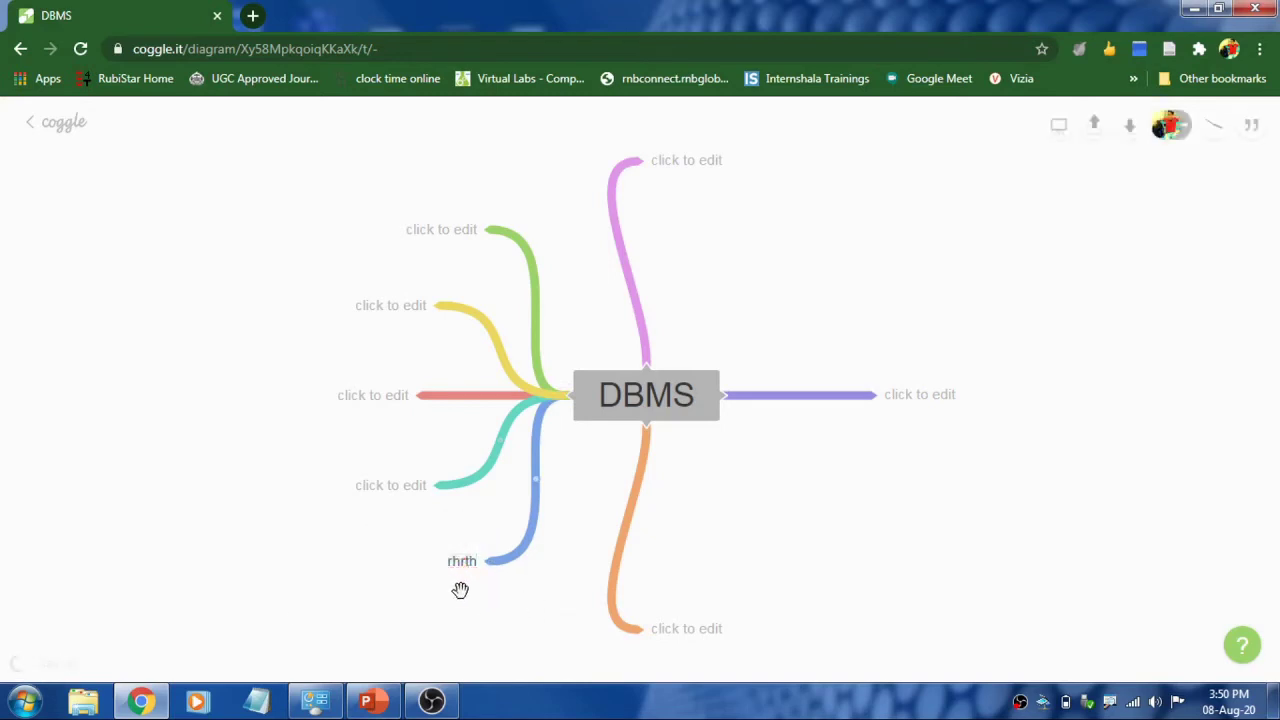
pyautogui.moveTo(452, 572); pyautogui.dragTo(428, 583)
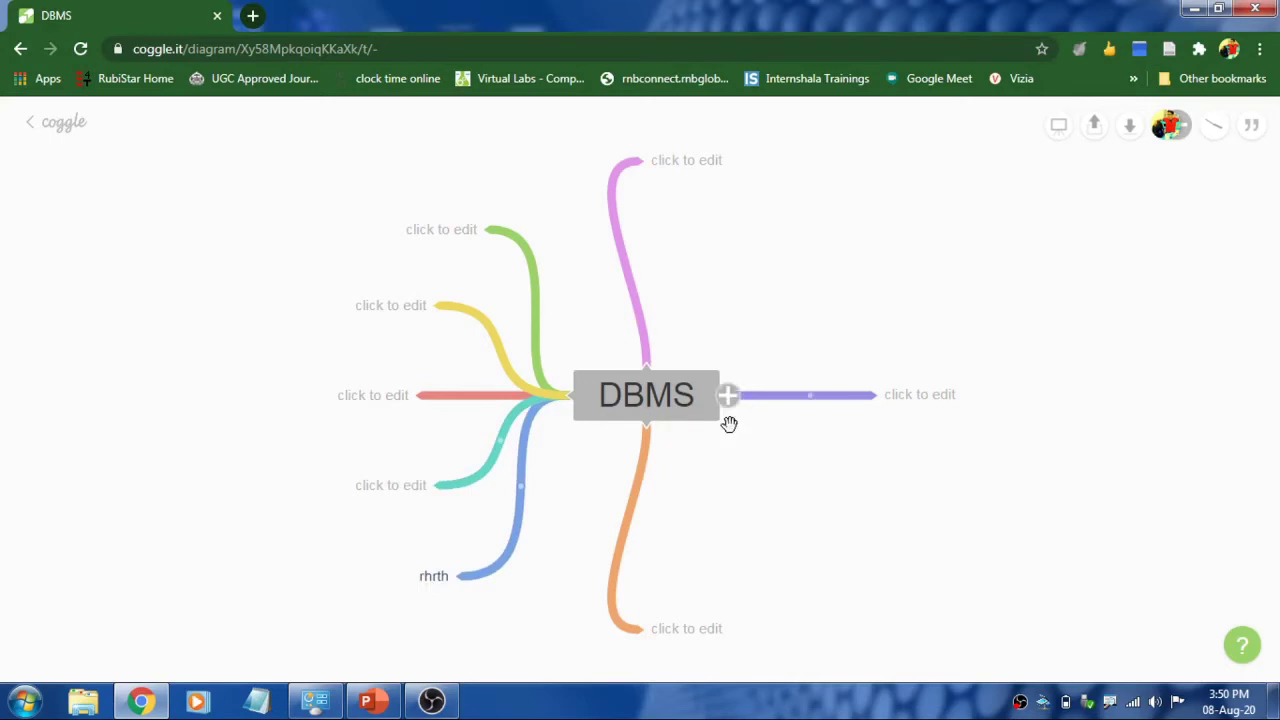
# - Add a child node 'gergeg' under rhrth and trim the last letter of its label
pyautogui.click(455, 580)
pyautogui.write('gerge')
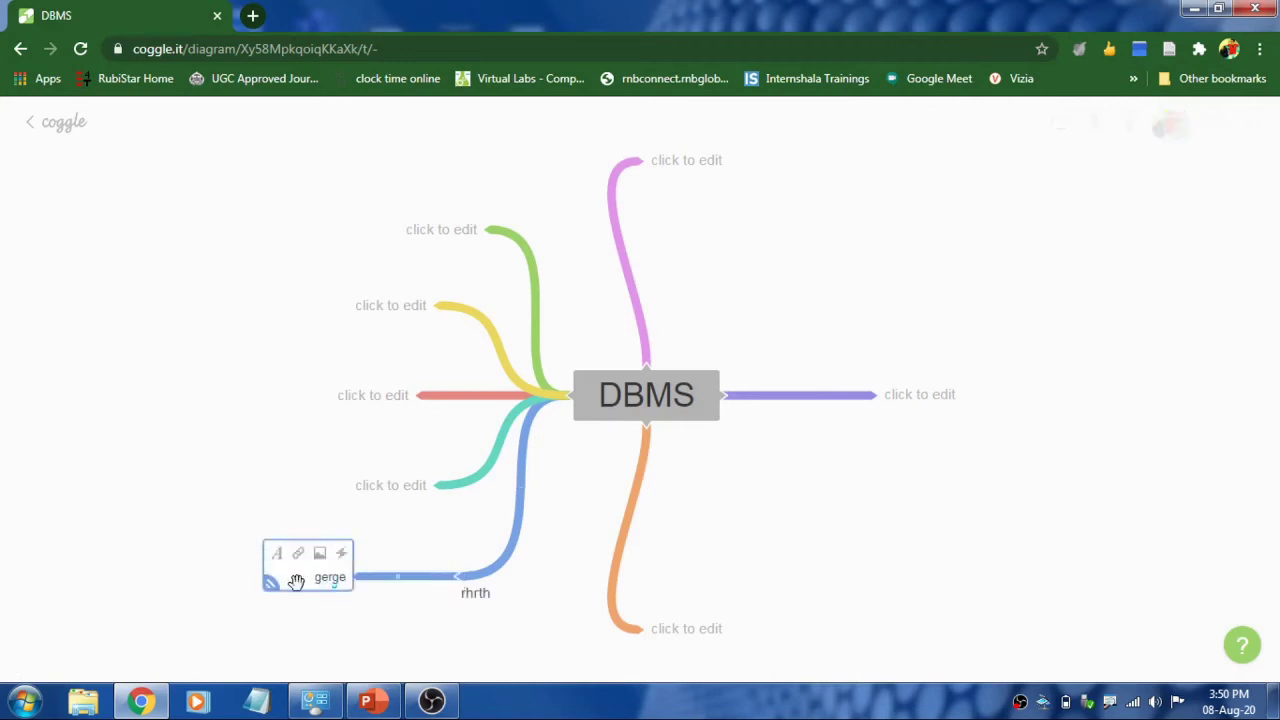
pyautogui.write('g')
pyautogui.click(331, 600)
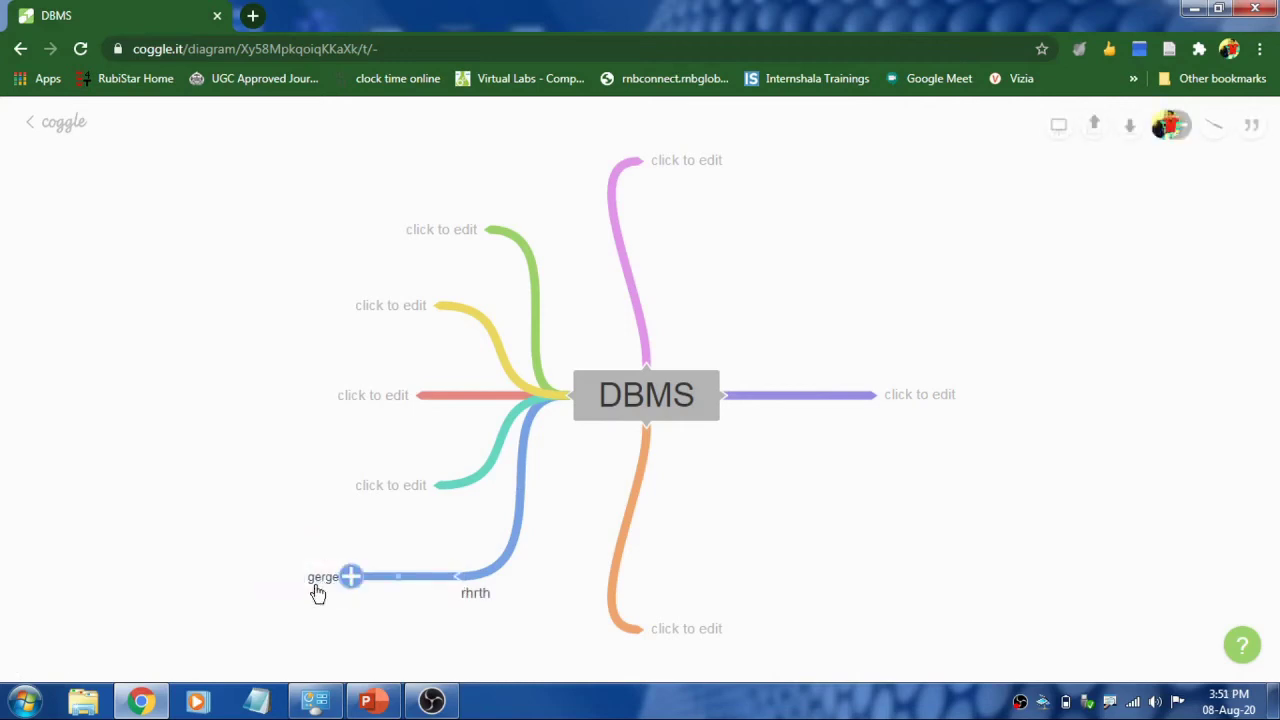
pyautogui.click(320, 580)
pyautogui.click(344, 578)
pyautogui.press('BackSpace')
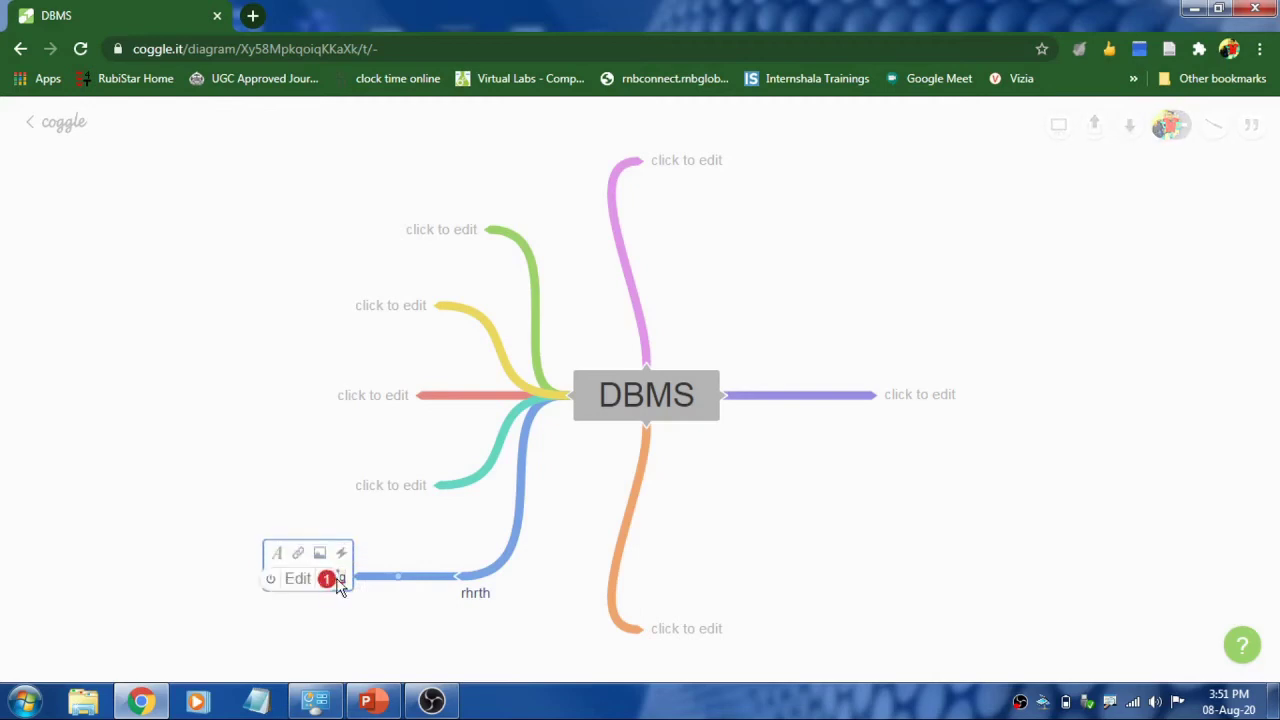
pyautogui.click(337, 610)
pyautogui.click(325, 588)
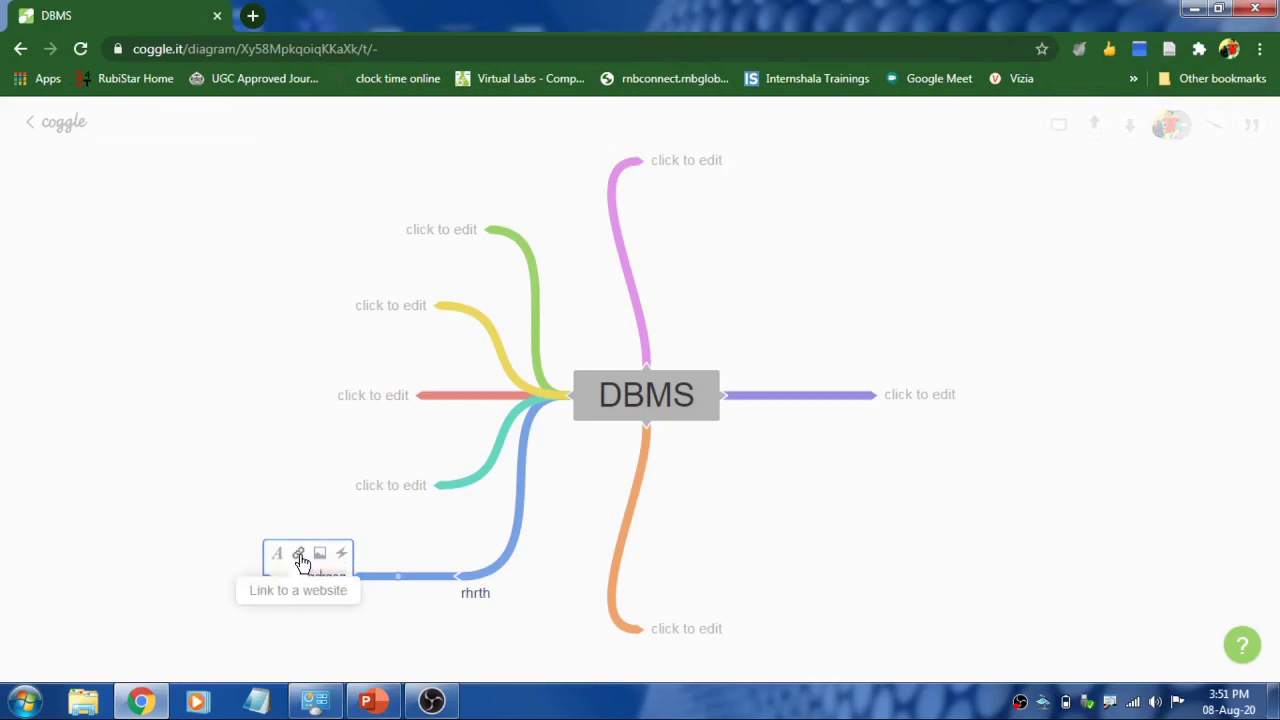
pyautogui.click(298, 554)
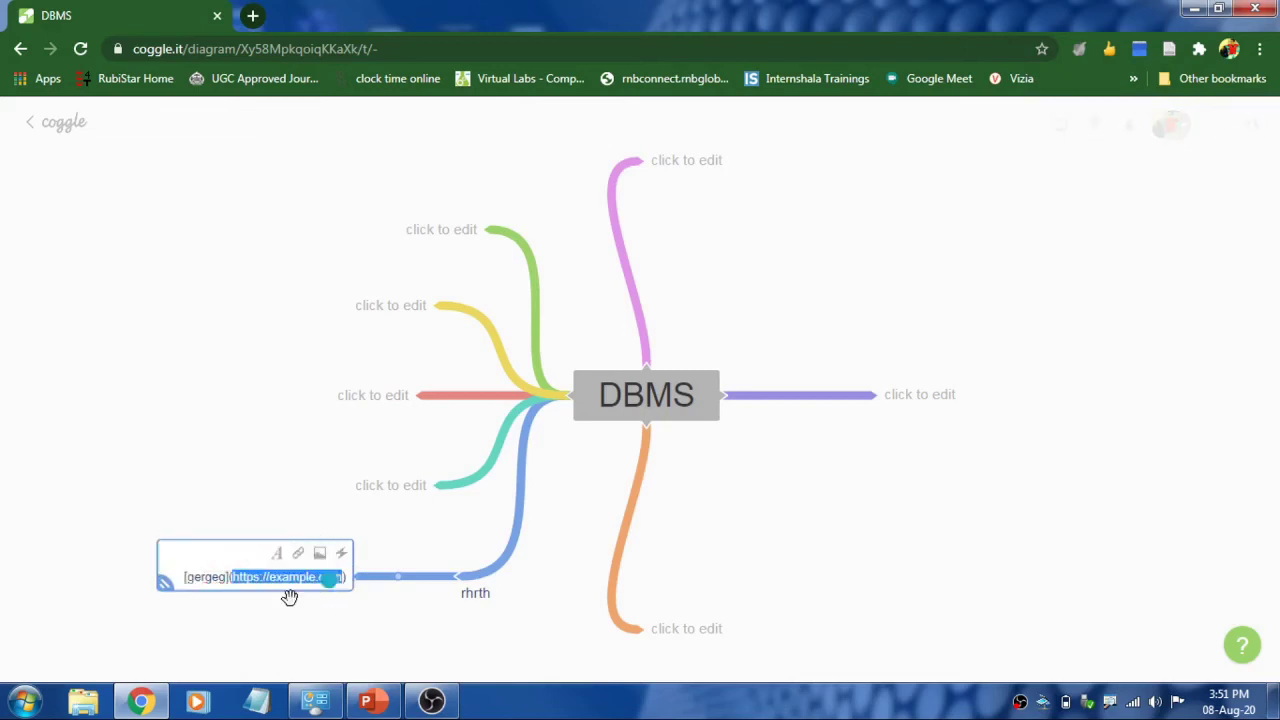
pyautogui.click(281, 621)
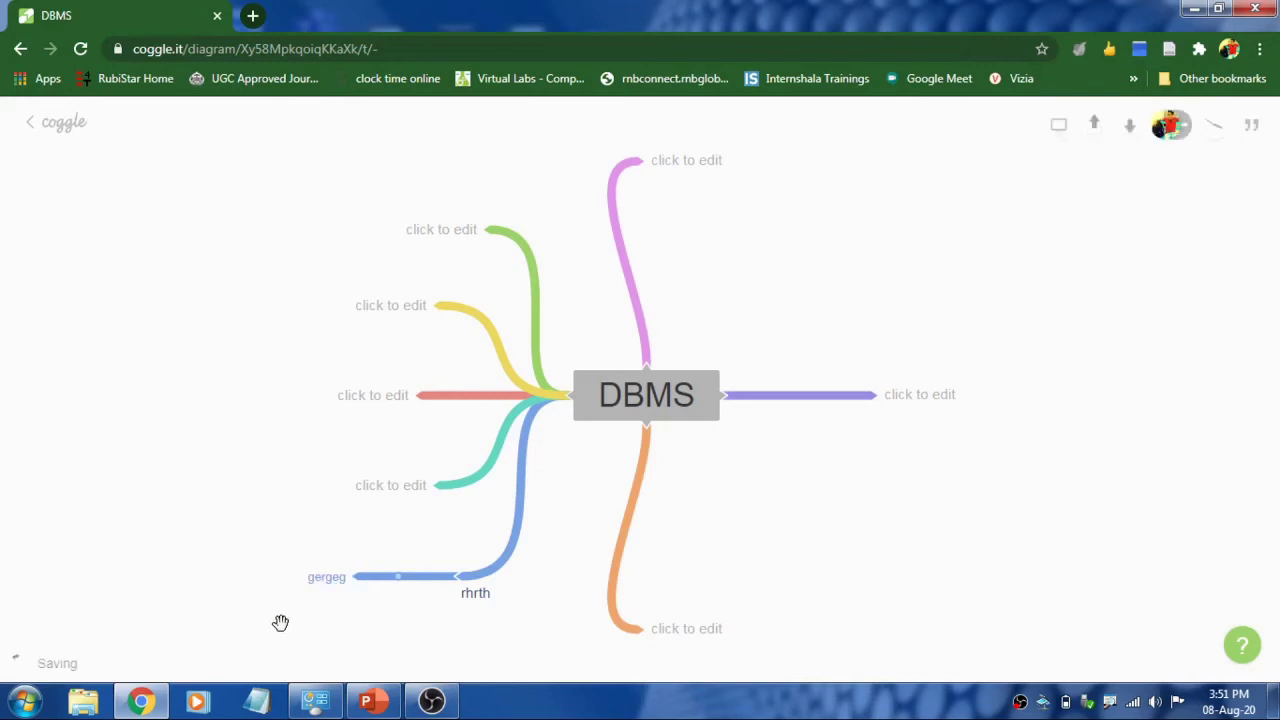
pyautogui.click(330, 584)
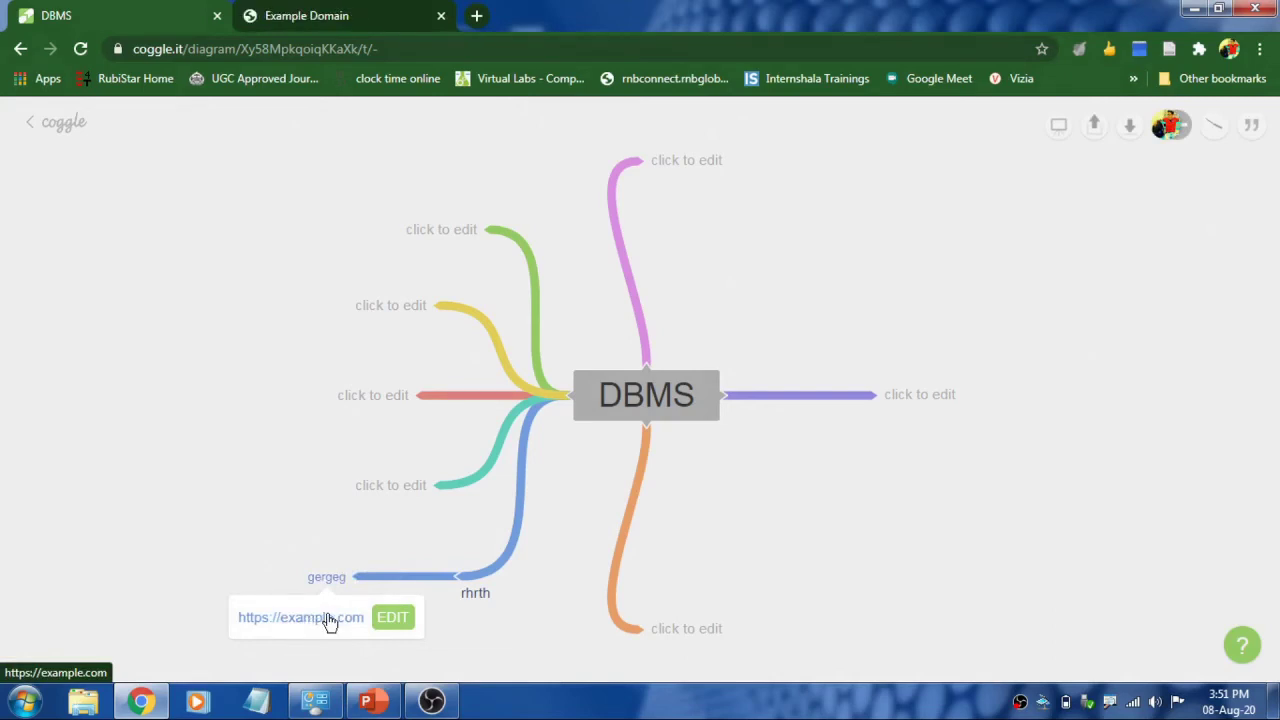
pyautogui.click(193, 561)
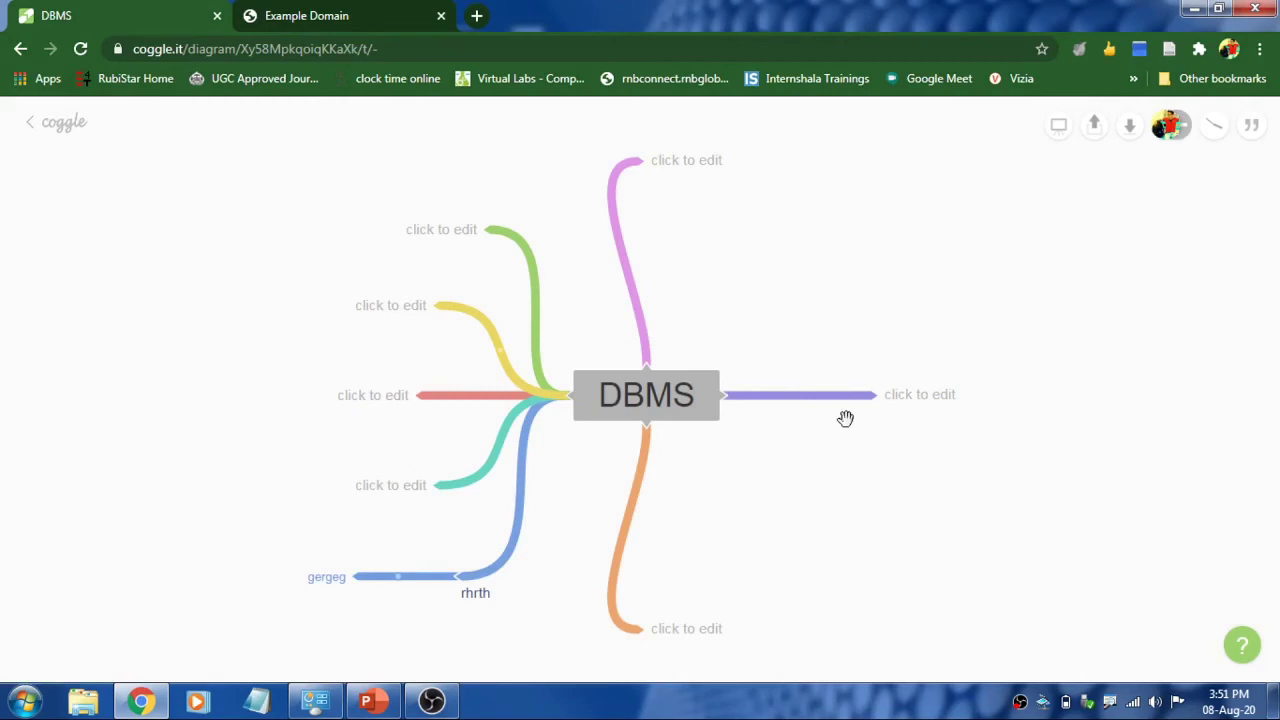
# - Change the gergeg node to a rounded pill shape, then remove the node
pyautogui.rightClick(320, 583)
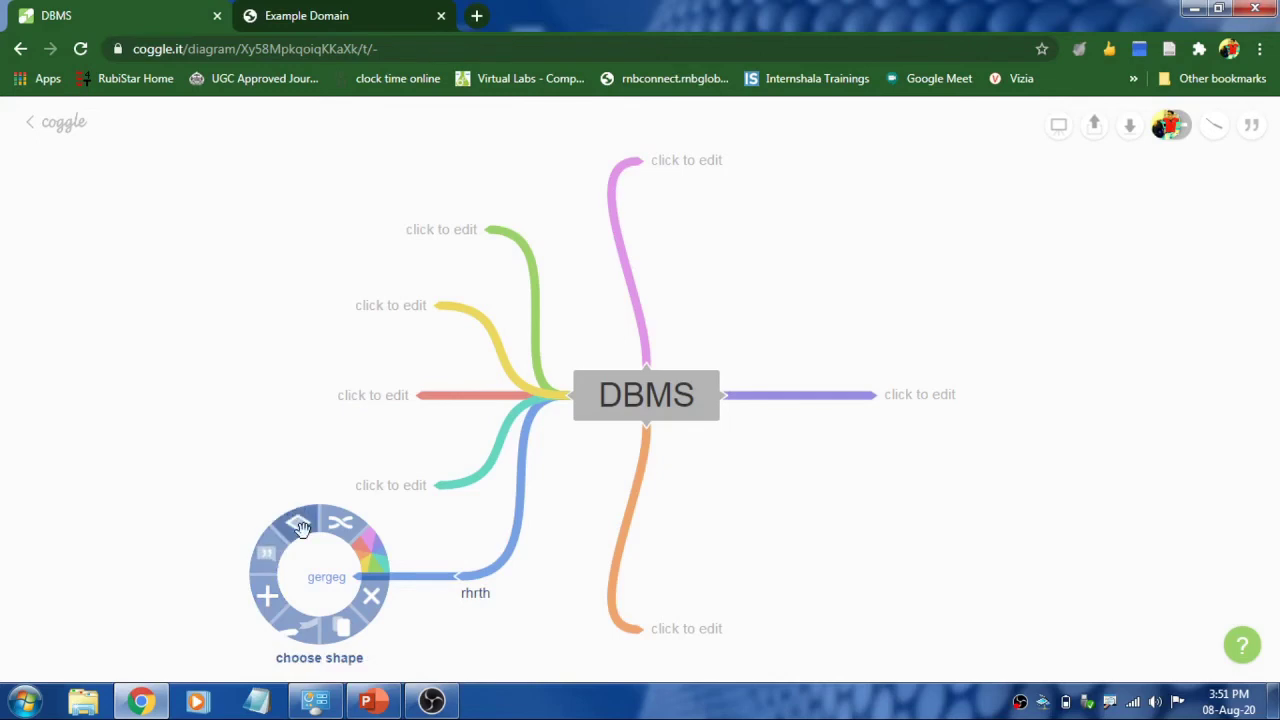
pyautogui.click(302, 527)
pyautogui.click(320, 632)
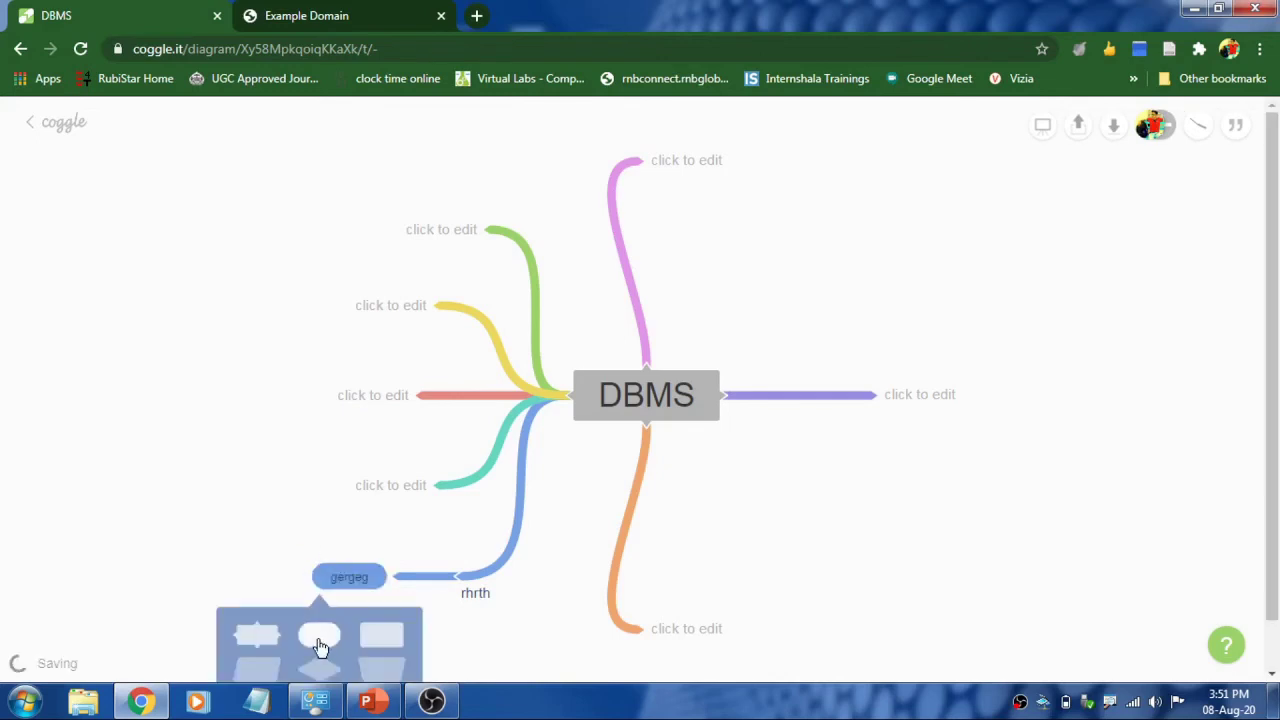
pyautogui.rightClick(329, 571)
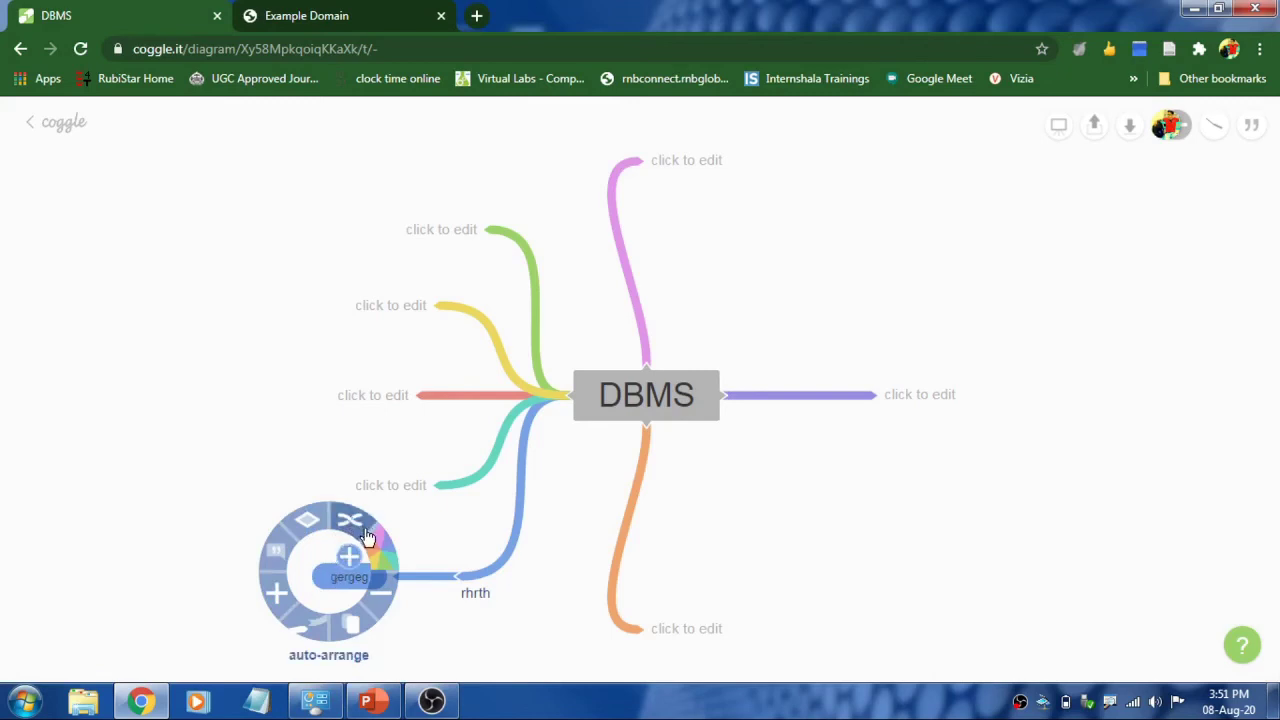
pyautogui.click(382, 600)
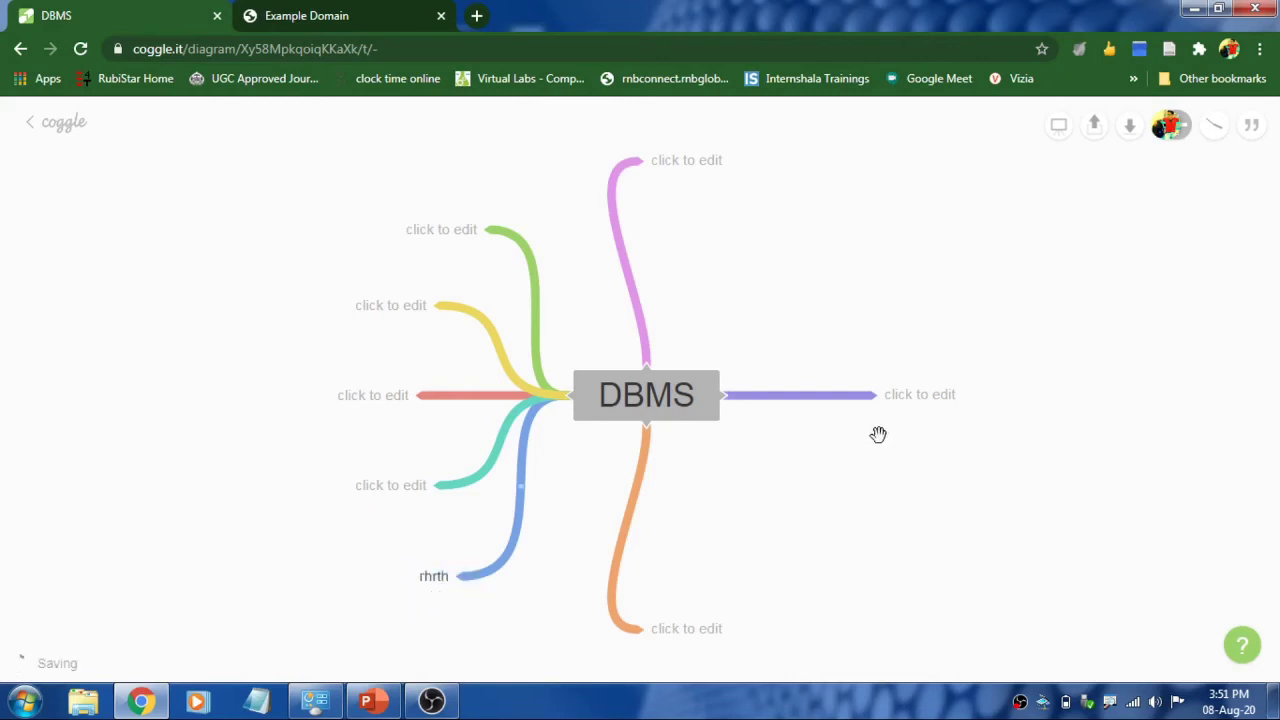
# - Insert the downloaded graduation image into the empty right-hand purple node
pyautogui.click(915, 394)
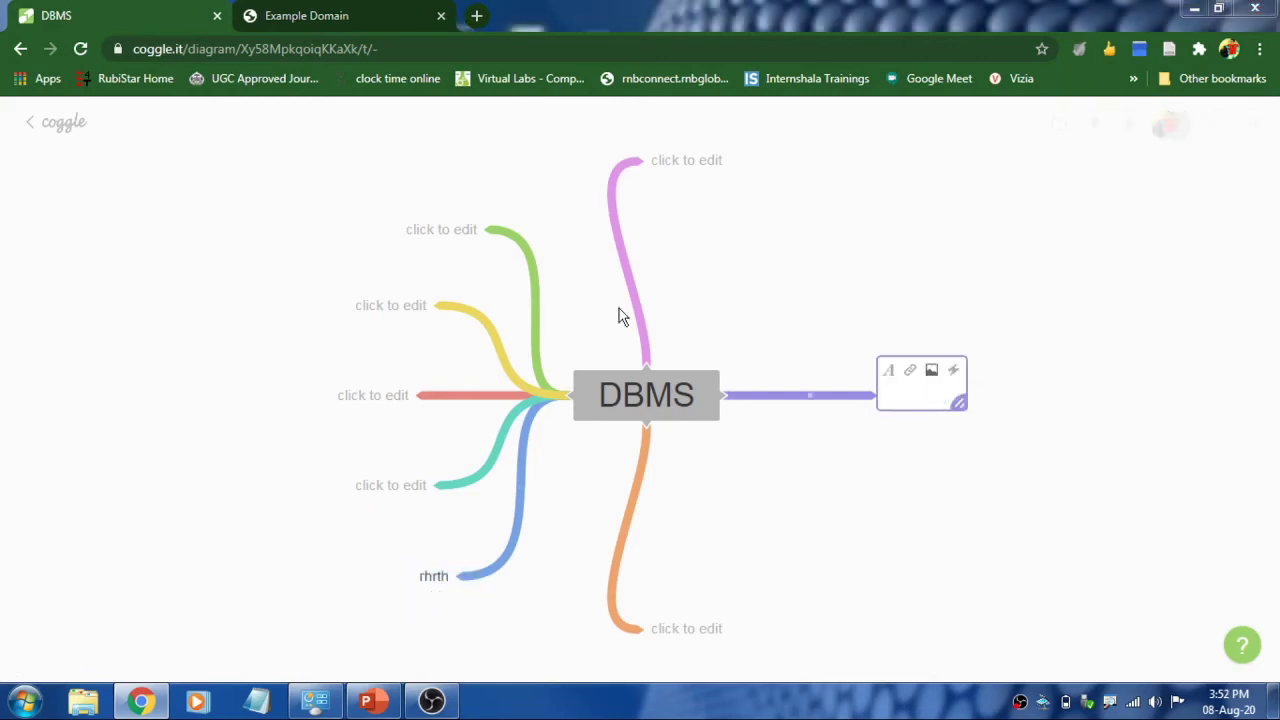
pyautogui.click(931, 370)
pyautogui.doubleClick(178, 130)
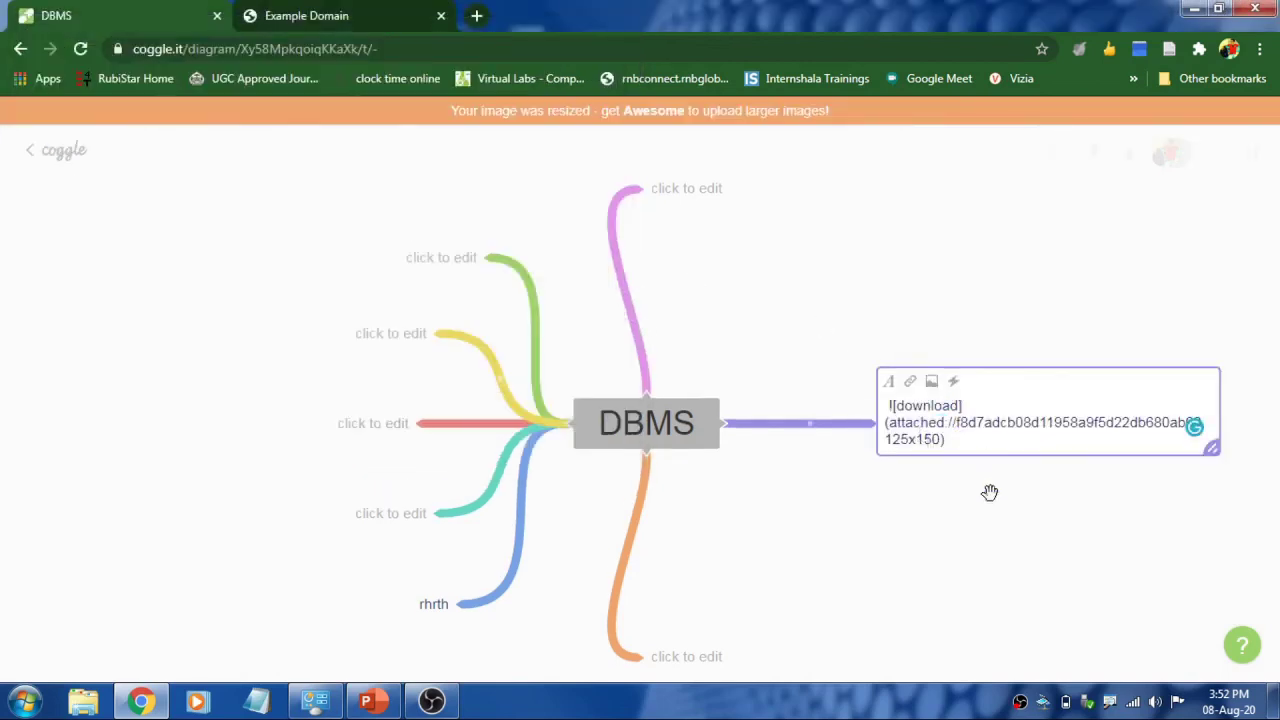
pyautogui.click(928, 489)
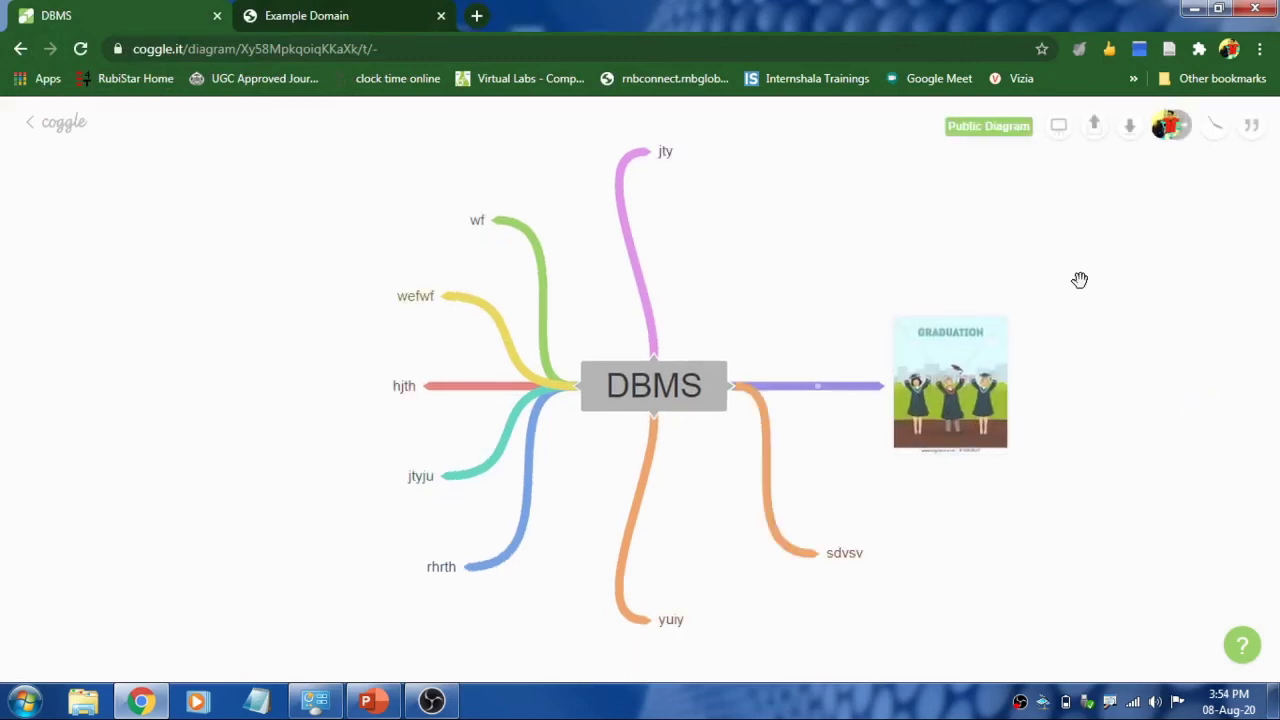
pyautogui.click(1060, 134)
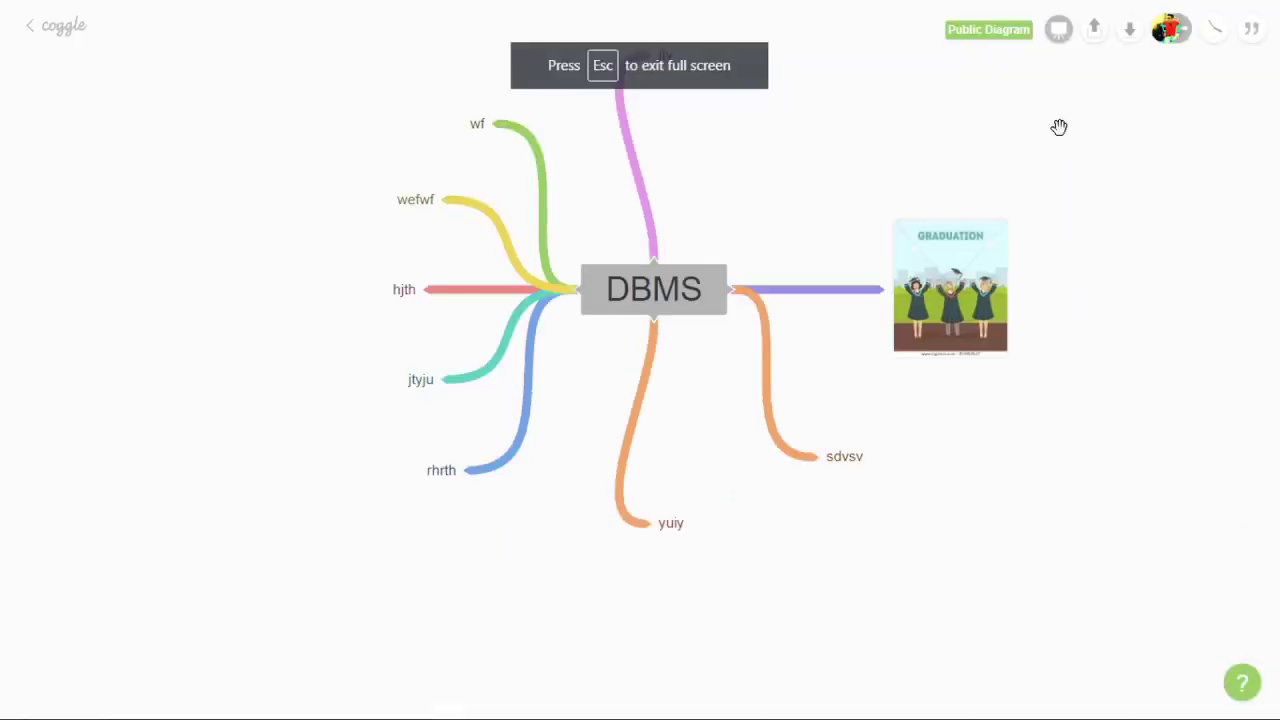
pyautogui.press('Escape')
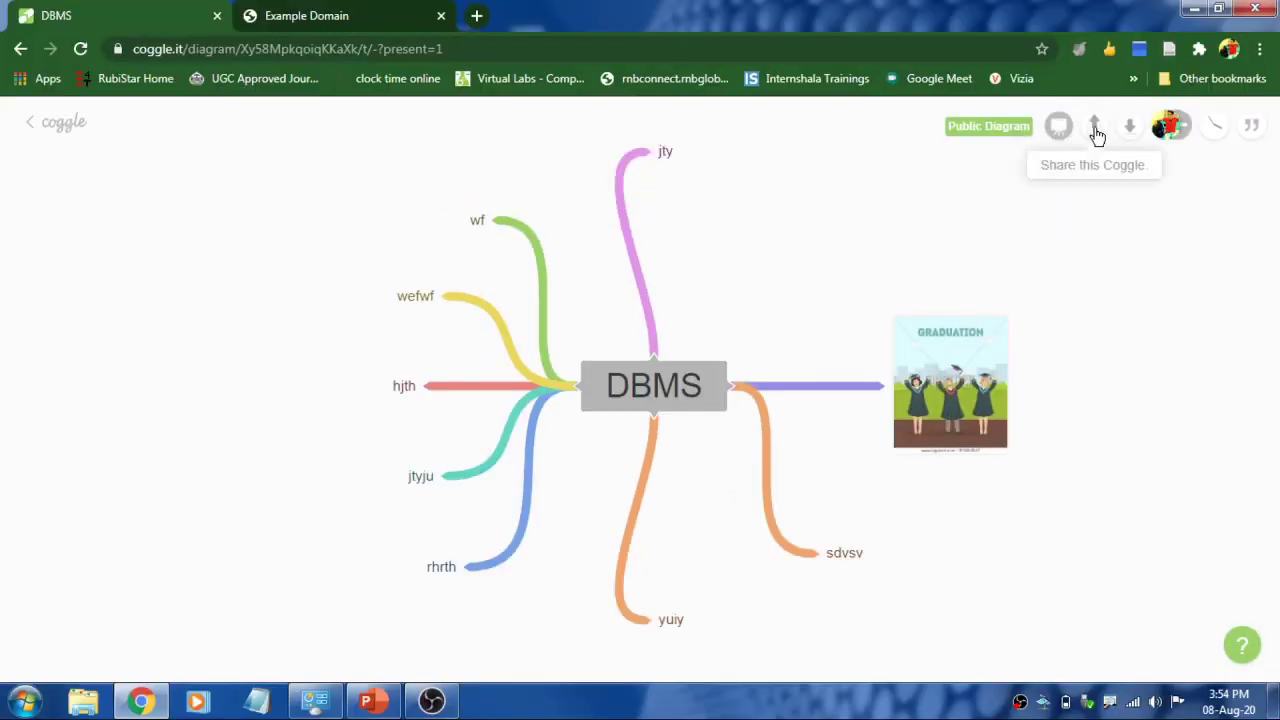
pyautogui.click(1092, 134)
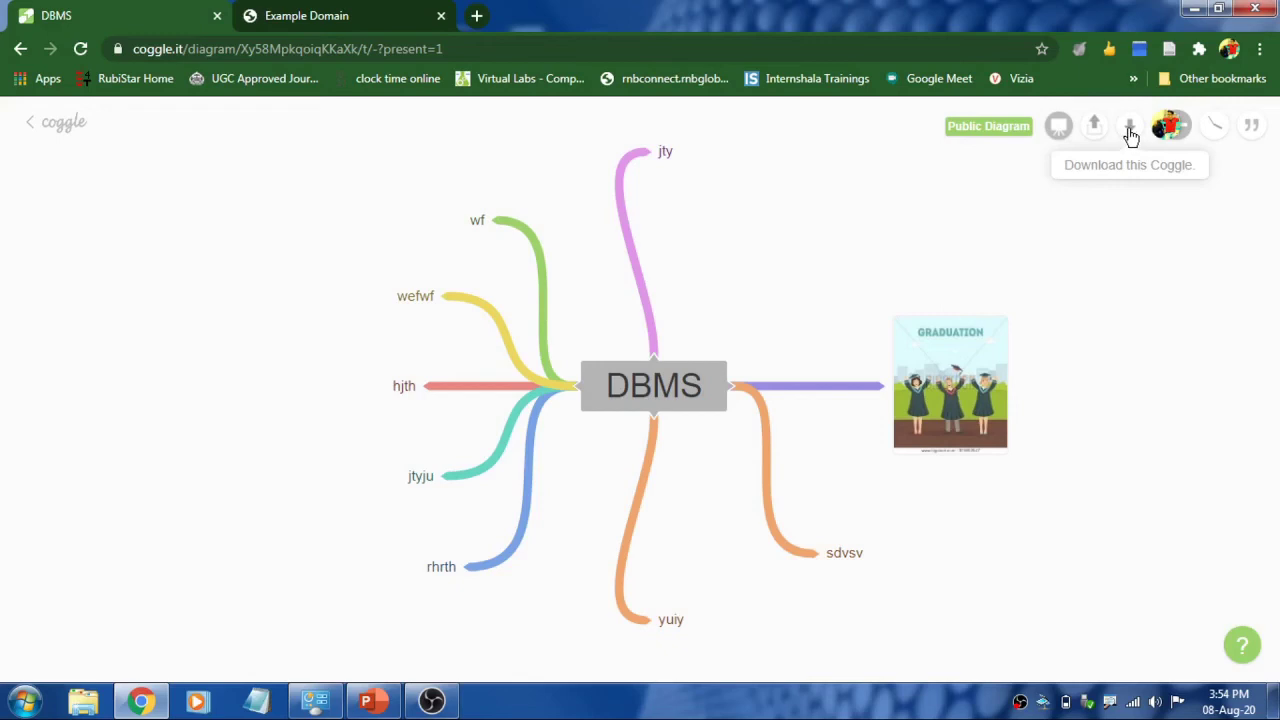
pyautogui.click(1130, 134)
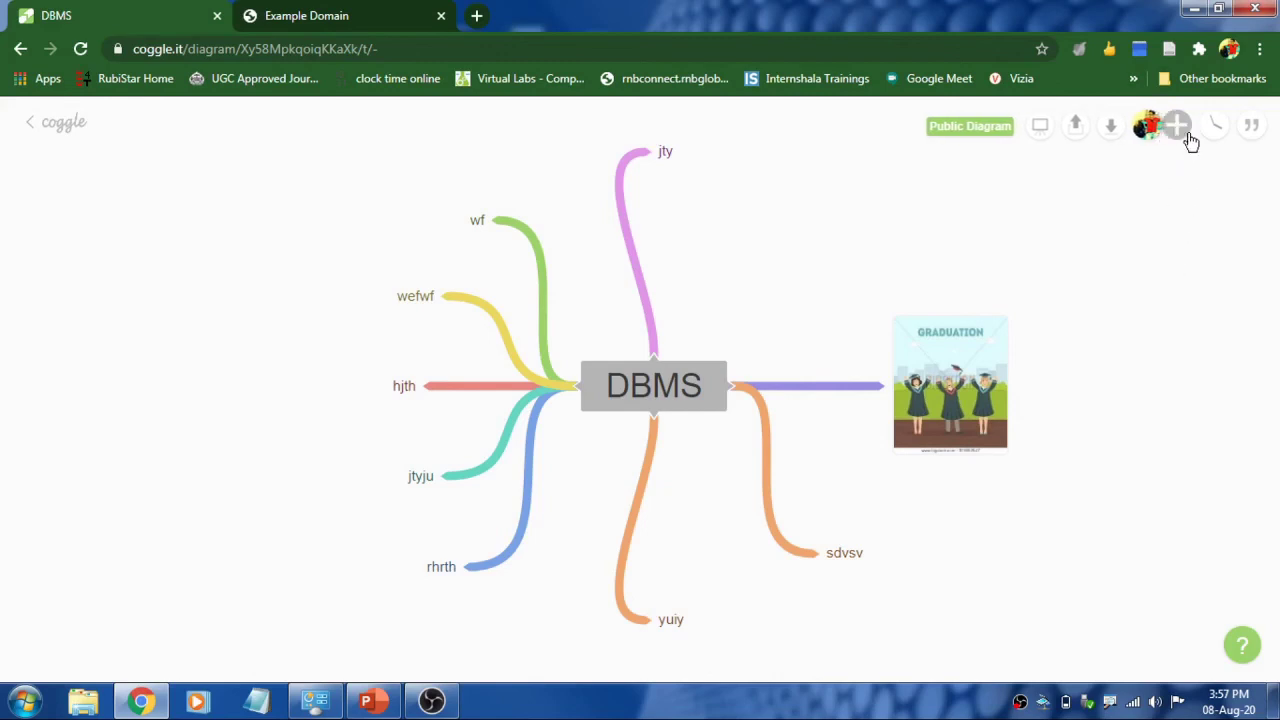
pyautogui.click(1180, 127)
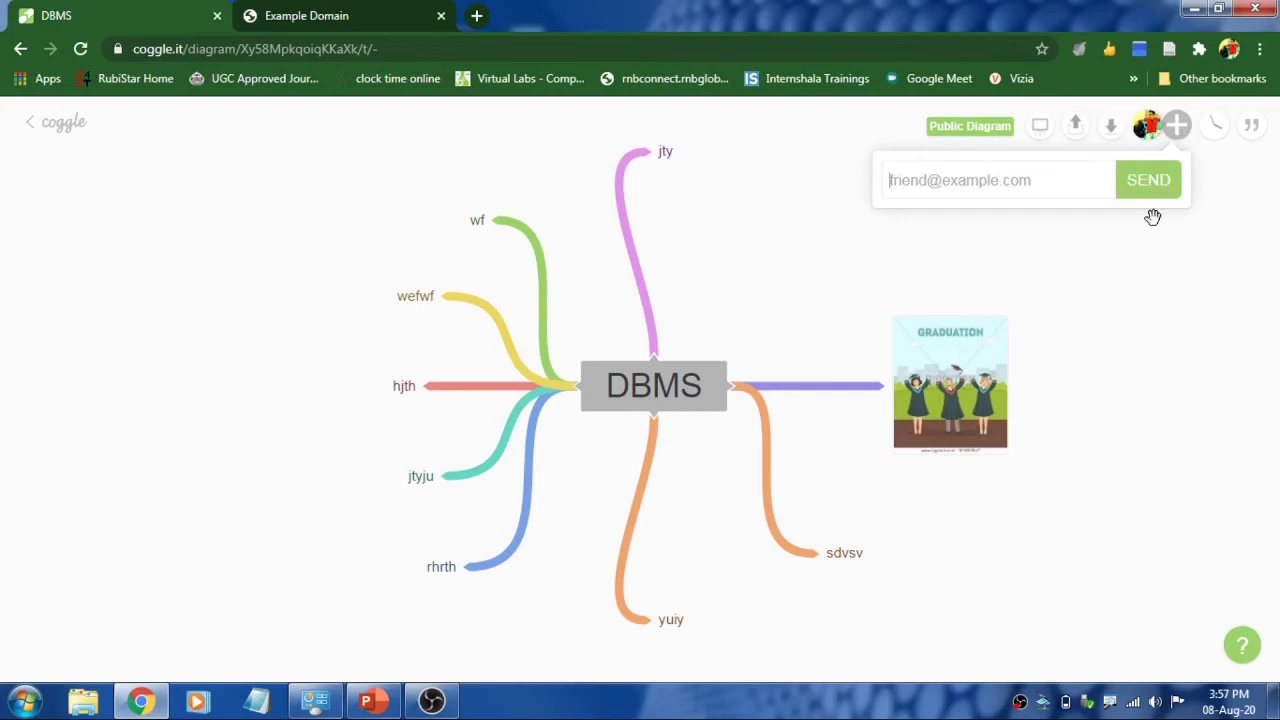
pyautogui.click(1165, 308)
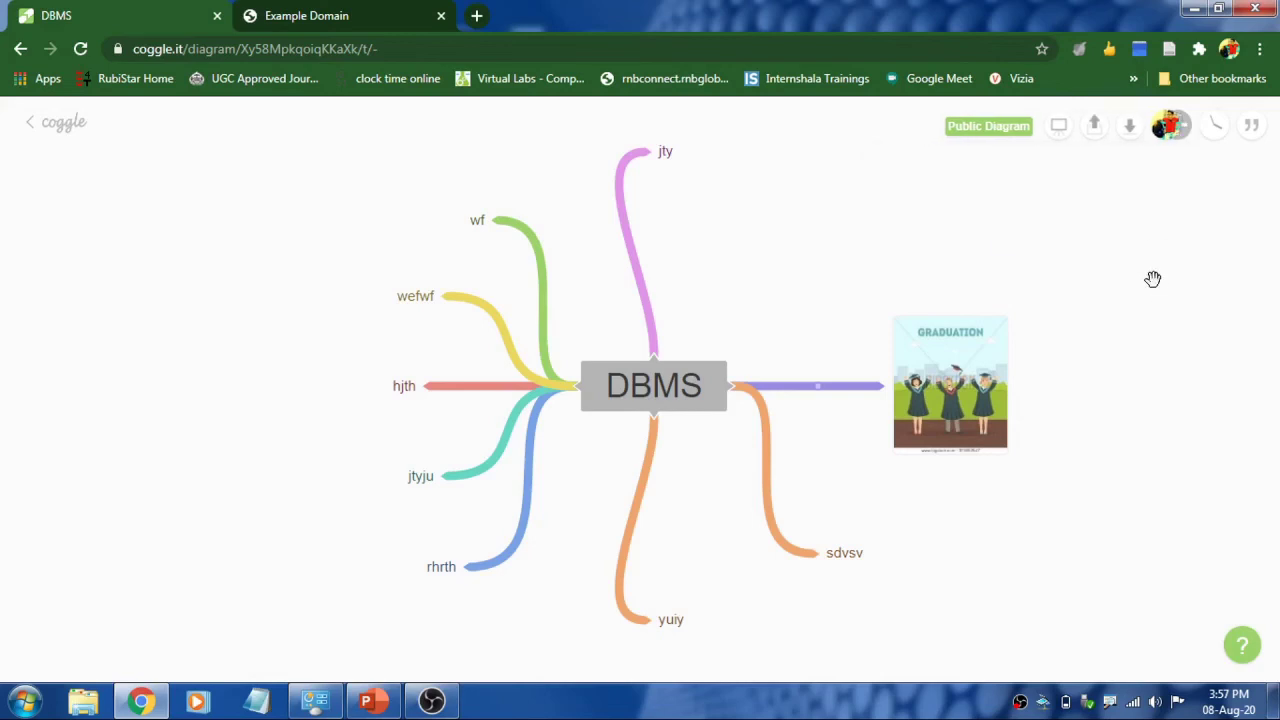
pyautogui.moveTo(474, 226)
pyautogui.click(1252, 127)
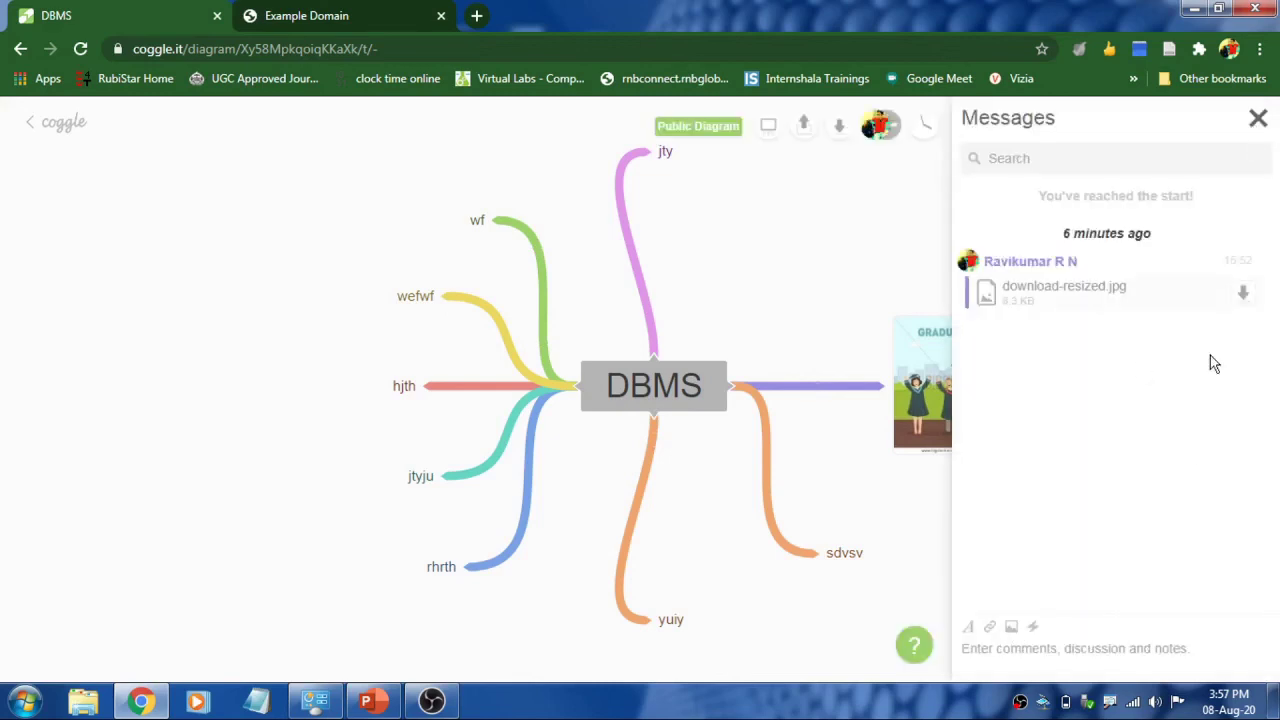
pyautogui.click(1258, 118)
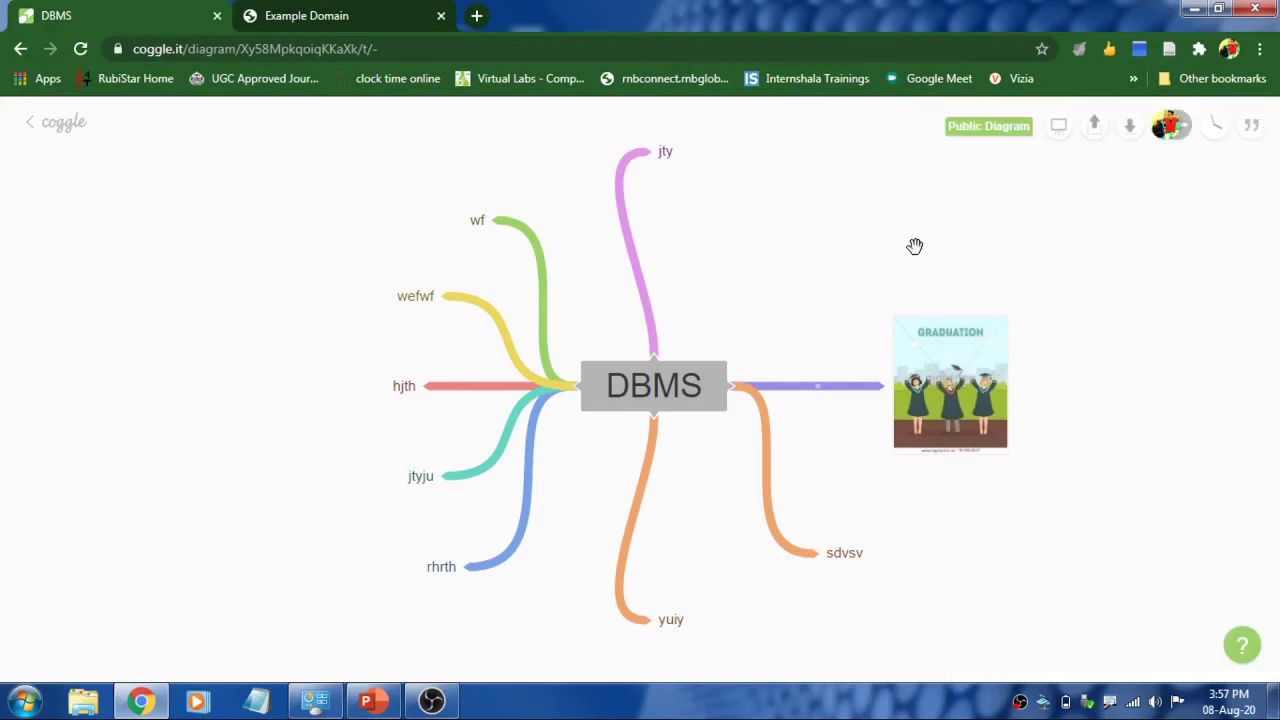